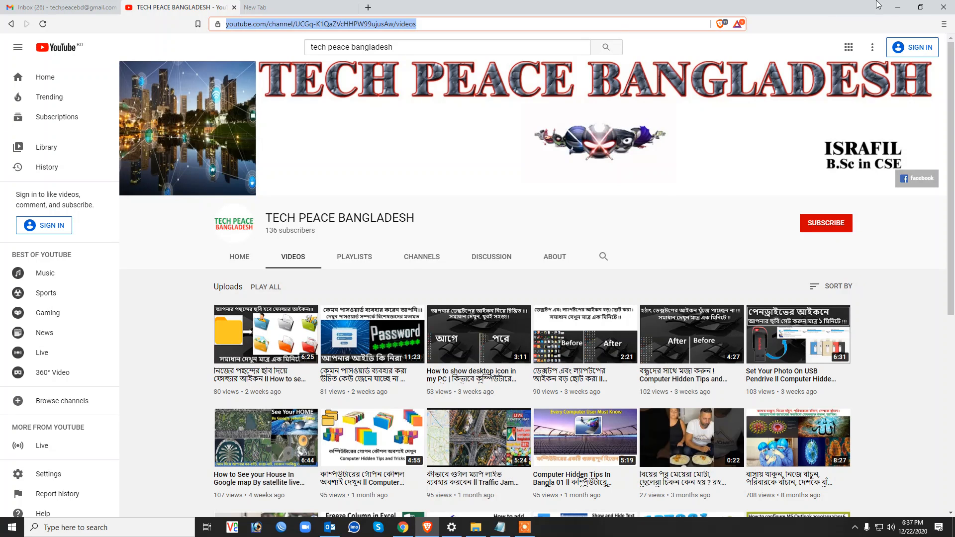
- Minimize the browser window and refresh the desktop
{"action": "left_click", "coordinate": [901, 8]}
{"action": "right_click", "coordinate": [651, 85]}
{"action": "left_click", "coordinate": [678, 118]}
{"action": "right_click", "coordinate": [449, 118]}
{"action": "left_click", "coordinate": [504, 142]}
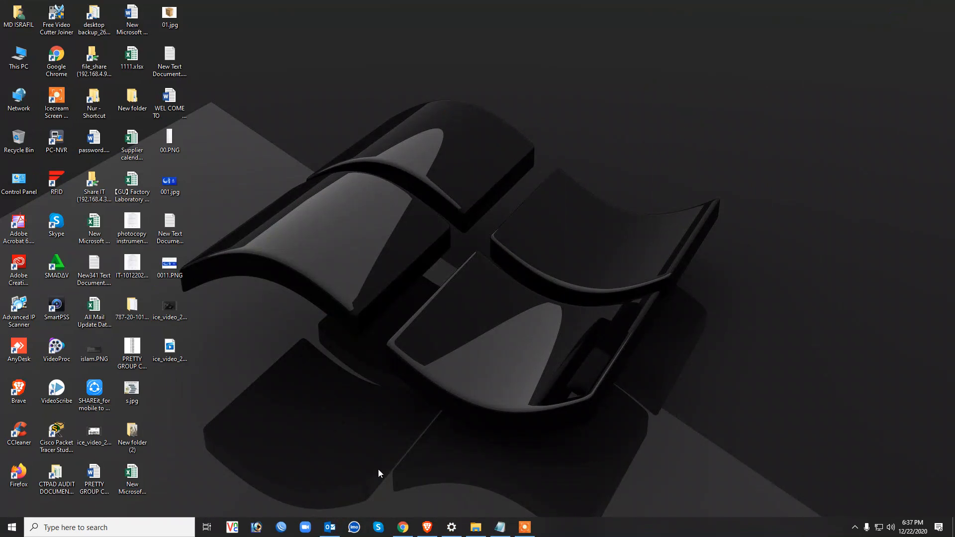
- Switch to Outlook and start a new email message
{"action": "left_click", "coordinate": [335, 530]}
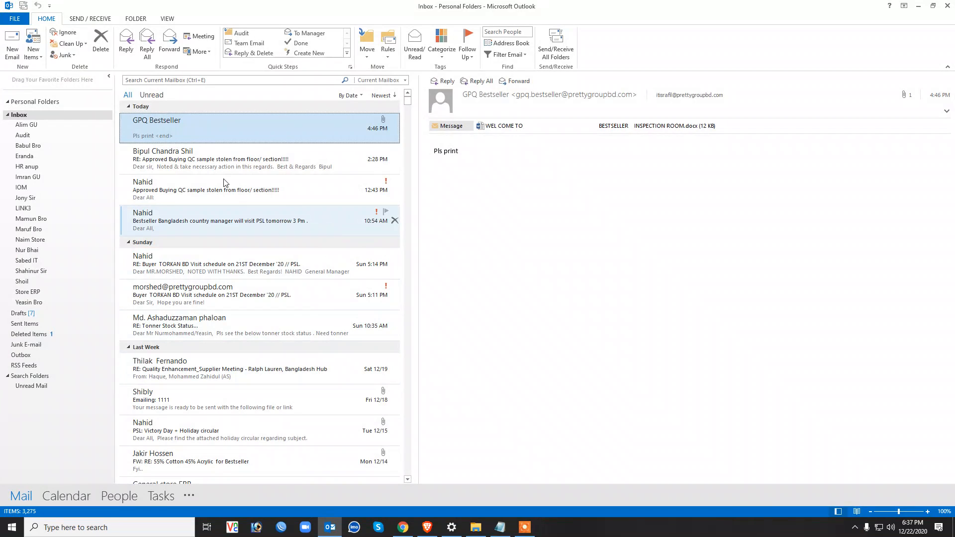
{"action": "left_click", "coordinate": [15, 19]}
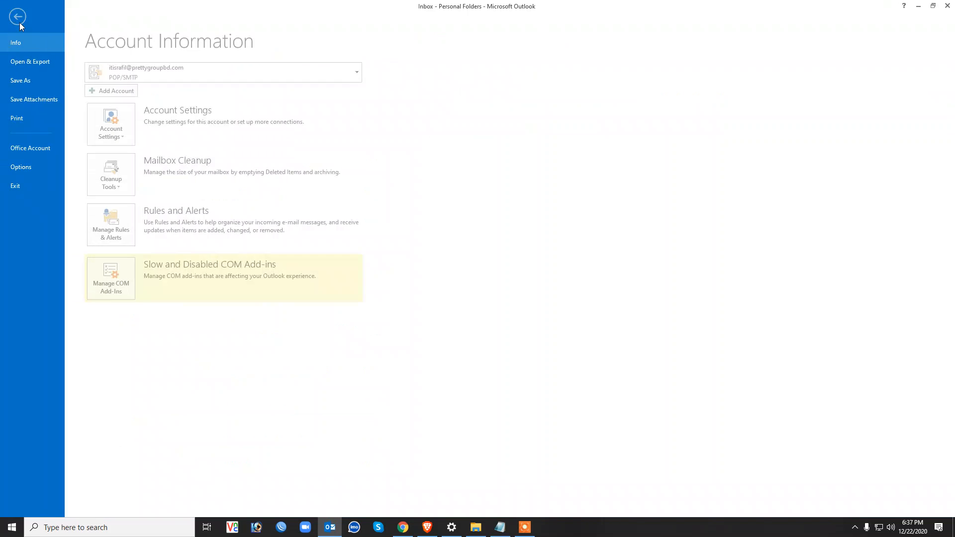
{"action": "left_click", "coordinate": [20, 17]}
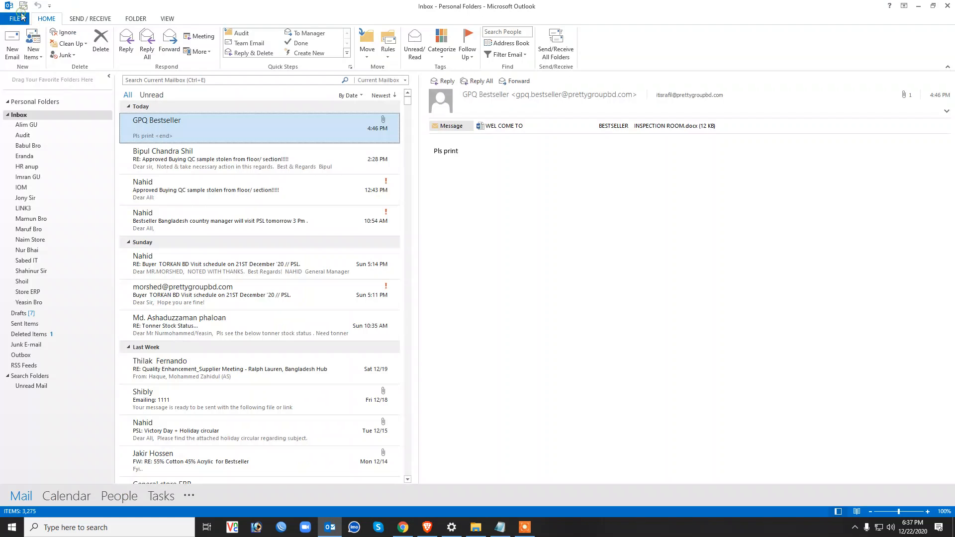
{"action": "left_click", "coordinate": [18, 49]}
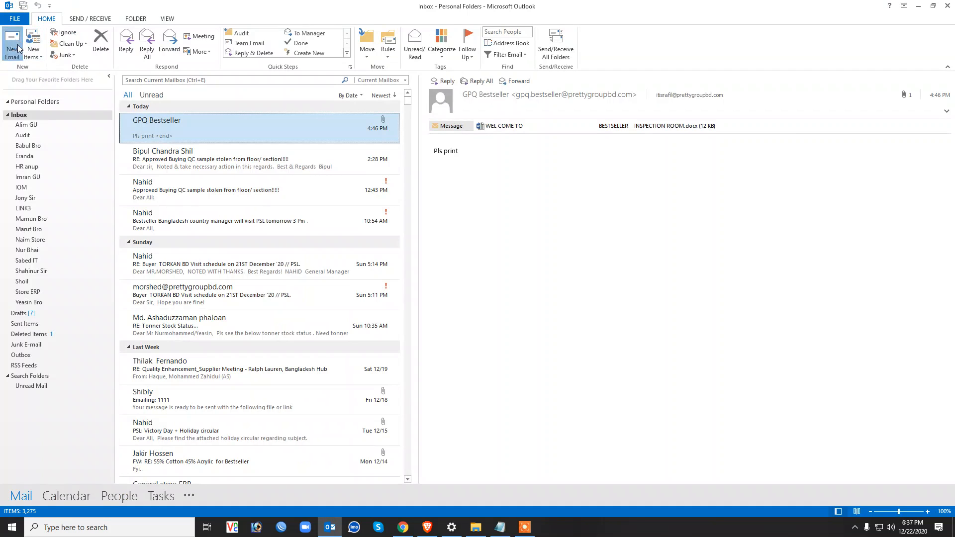
- Add a block of empty lines in the message body above the closing sentence and signature
{"action": "left_click", "coordinate": [263, 190]}
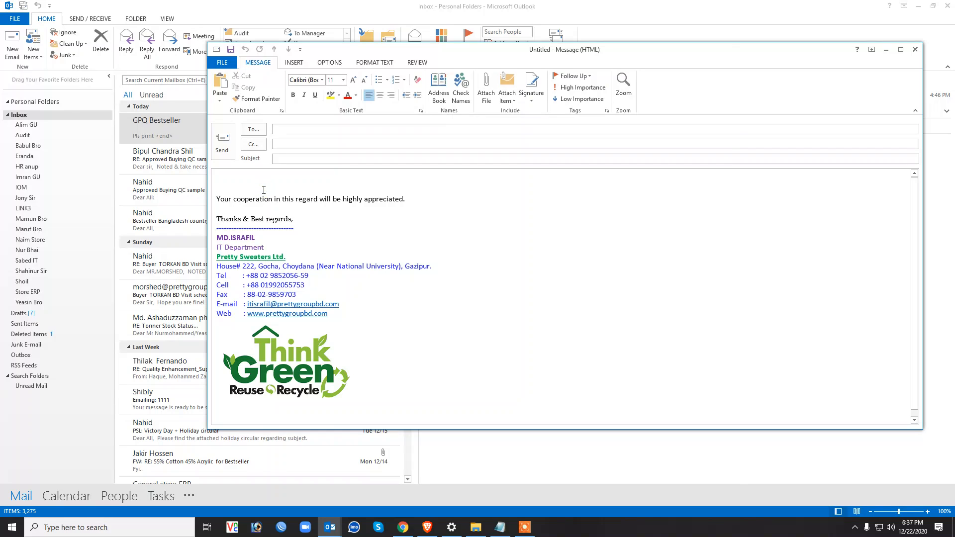
{"action": "key", "text": "Return"}
{"action": "key", "text": "Return"}
{"action": "key", "text": "Return"}
{"action": "key", "text": "Return"}
{"action": "key", "text": "Return"}
{"action": "key", "text": "Return"}
{"action": "key", "text": "Return"}
{"action": "key", "text": "Return"}
{"action": "key", "text": "Return"}
{"action": "key", "text": "Return"}
{"action": "key", "text": "Return"}
{"action": "key", "text": "Return"}
{"action": "key", "text": "Return"}
{"action": "key", "text": "Return"}
{"action": "key", "text": "Return"}
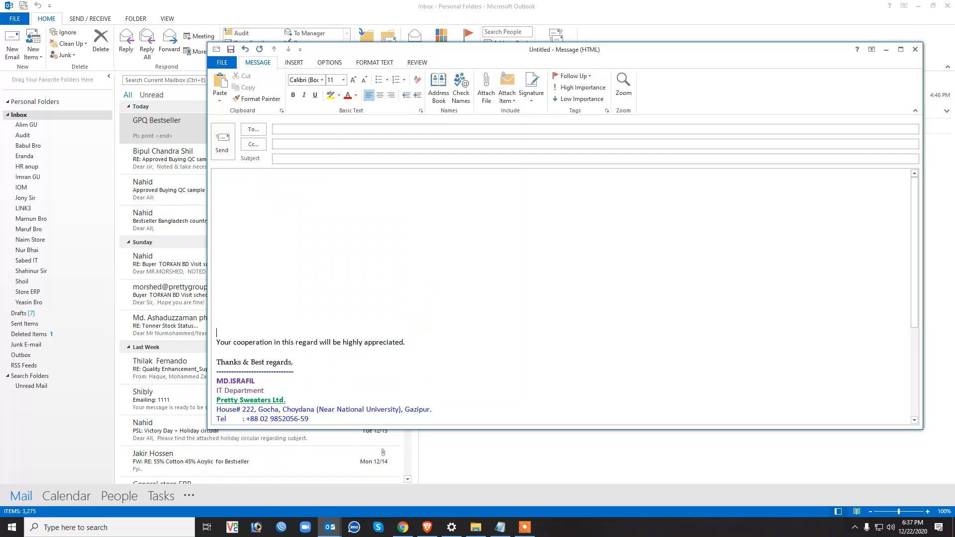
{"action": "key", "text": "Return"}
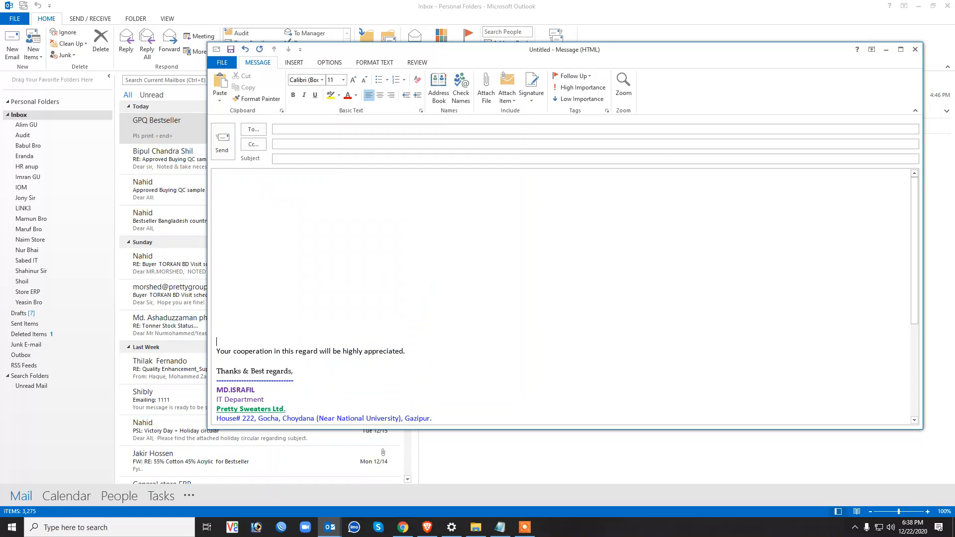
- Enter the greeting "Dear sir," at the start of the message body, followed by blank lines
{"action": "left_click", "coordinate": [231, 180]}
{"action": "type", "text": "Dear sir,"}
{"action": "key", "text": "Return"}
{"action": "key", "text": "Return"}
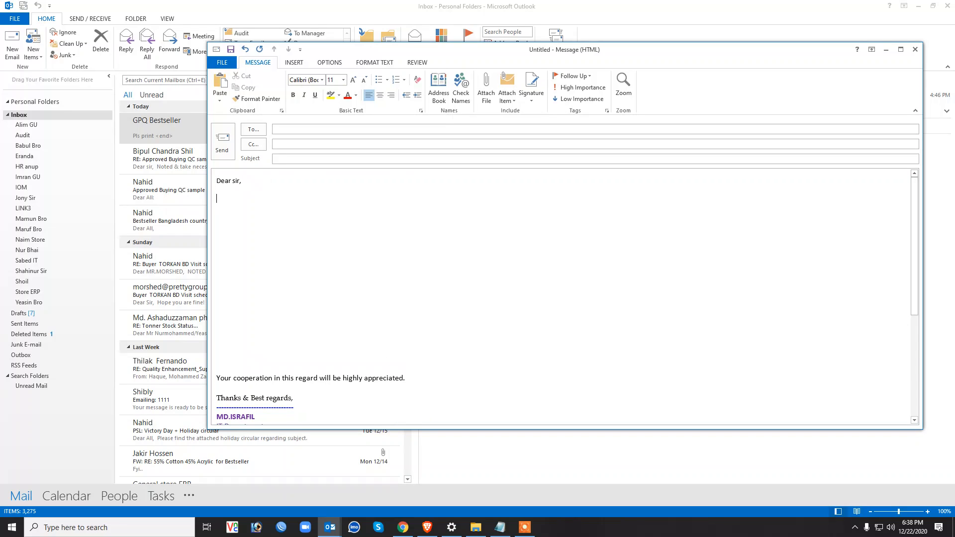
{"action": "left_click", "coordinate": [298, 159]}
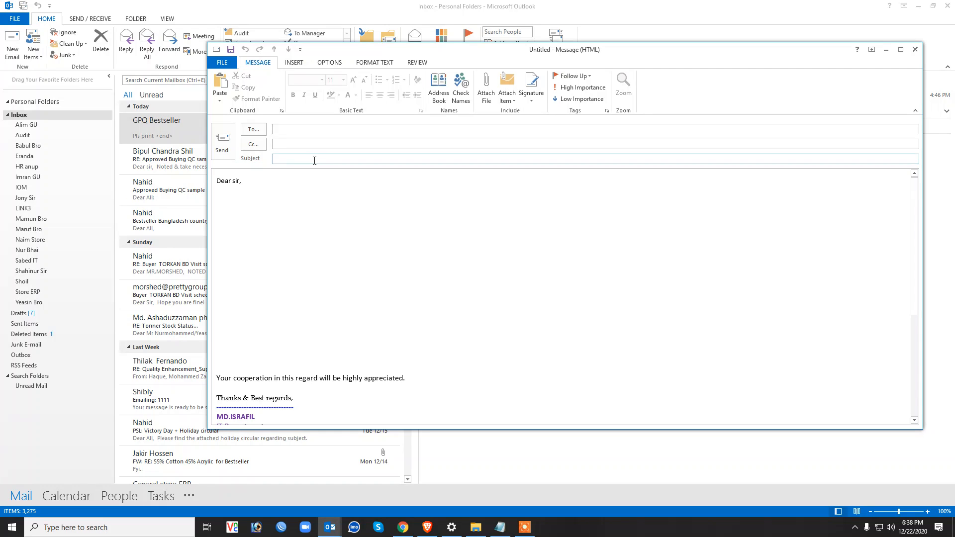
- Minimize the main Outlook window and attach 001.jpg from the desktop to the message
{"action": "left_click", "coordinate": [920, 7]}
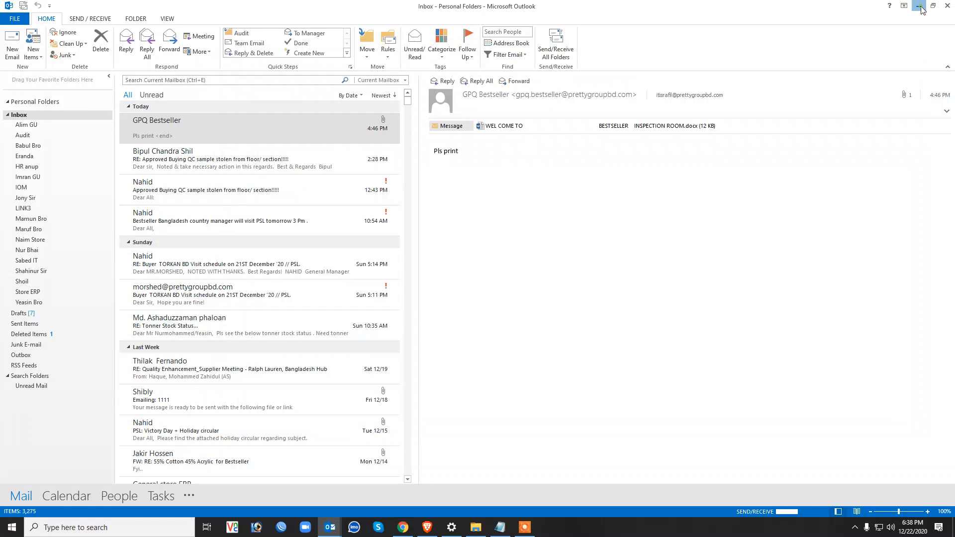
{"action": "left_click", "coordinate": [169, 191]}
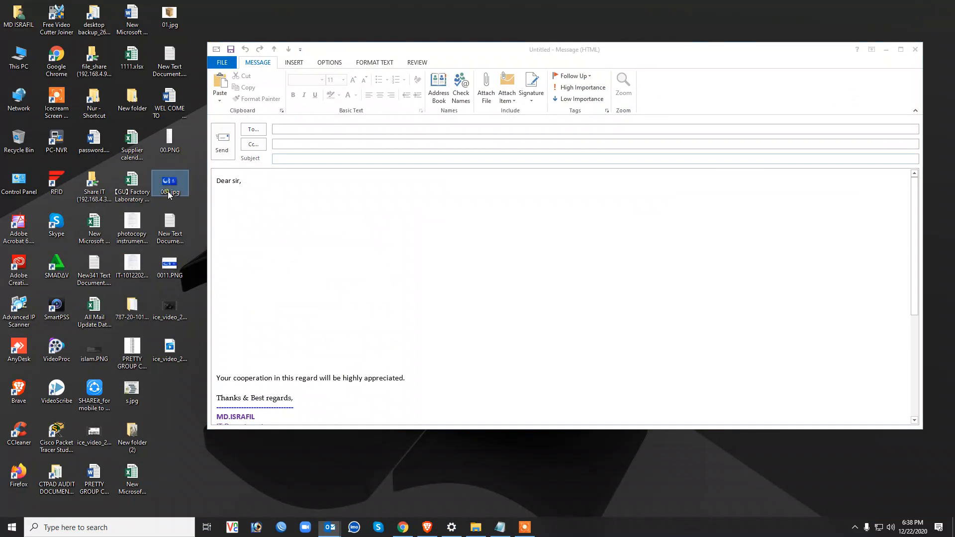
{"action": "left_click_drag", "start_coordinate": [174, 183], "coordinate": [375, 185]}
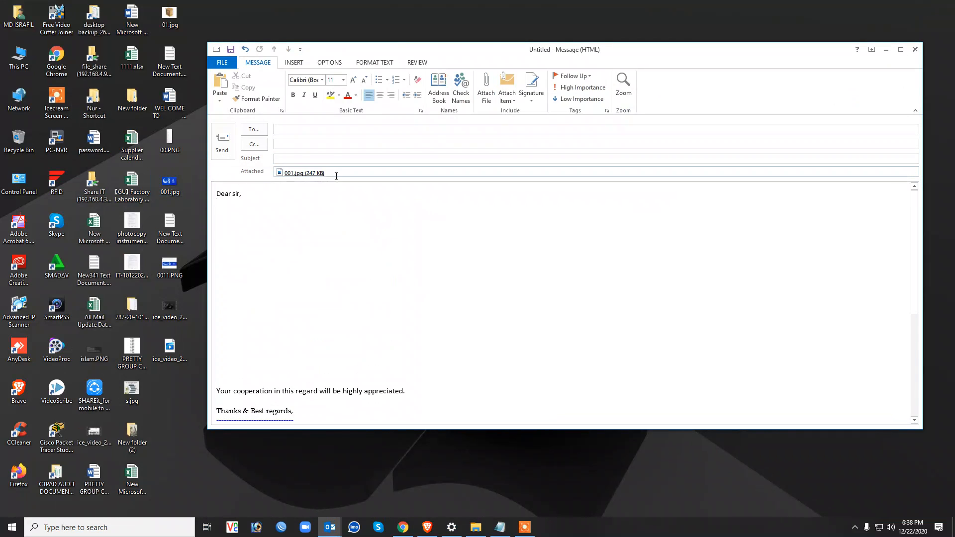
- Insert the picture 0011.PNG from the Desktop folder into the message body below the greeting
{"action": "left_click", "coordinate": [232, 212]}
{"action": "left_click", "coordinate": [300, 63]}
{"action": "left_click", "coordinate": [374, 85]}
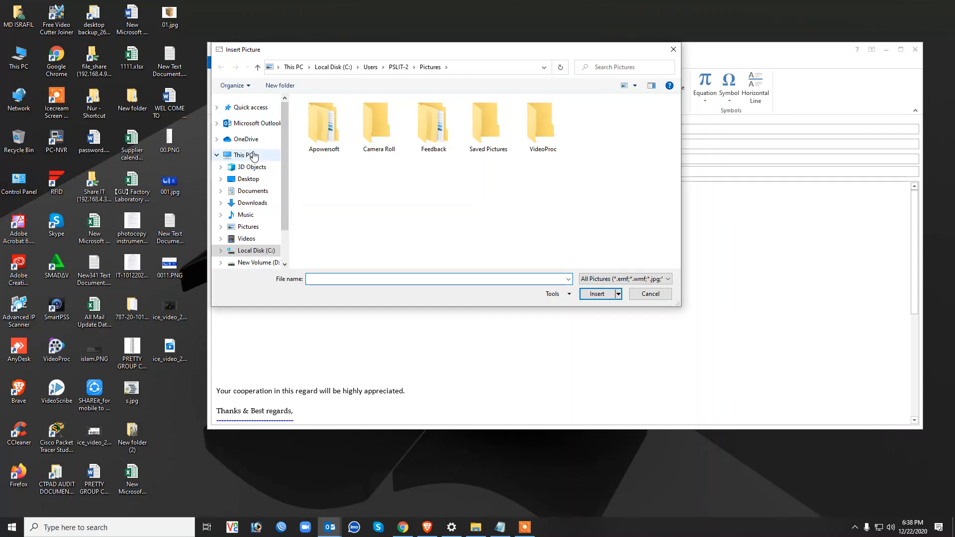
{"action": "left_click", "coordinate": [257, 183]}
{"action": "left_click", "coordinate": [329, 180]}
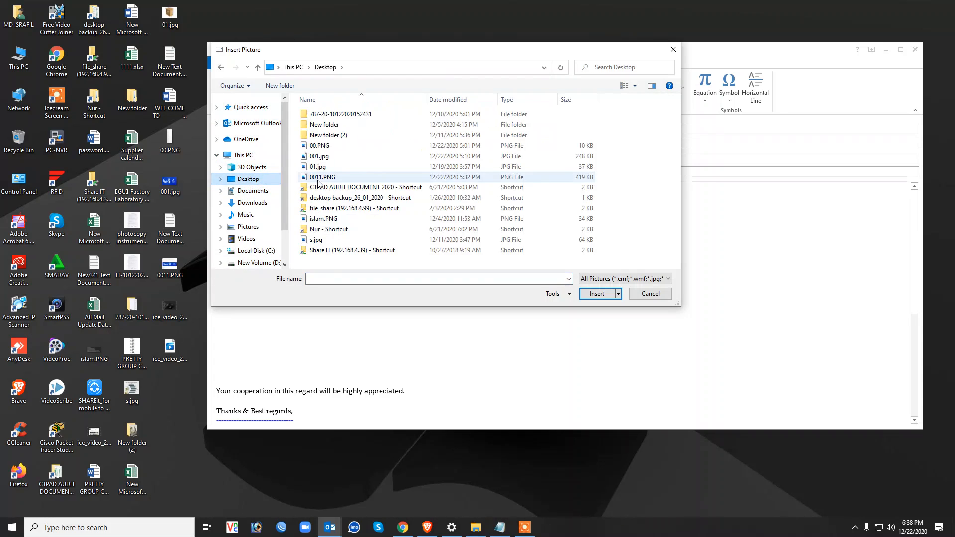
{"action": "double_click", "coordinate": [328, 180]}
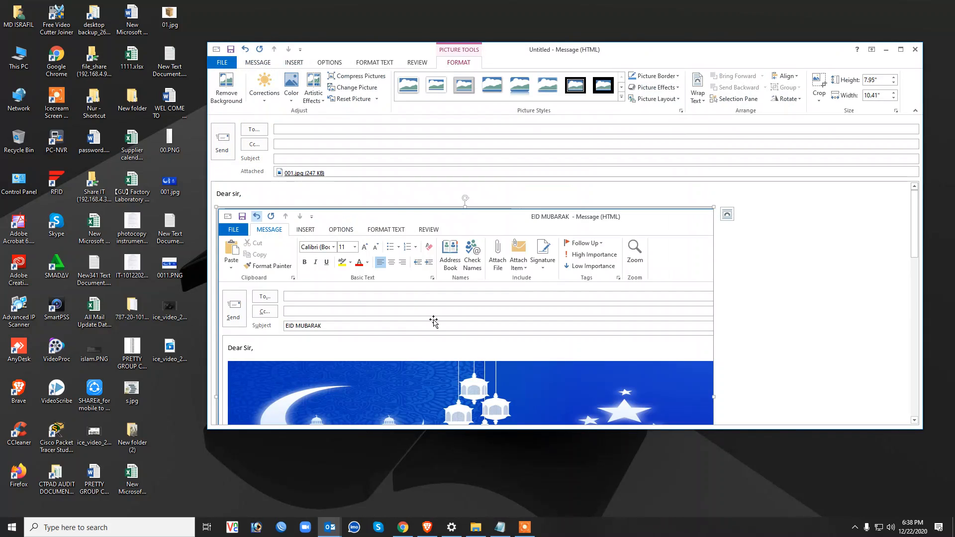
- Look over the inserted 0011.PNG picture and delete it from the message body
{"action": "scroll", "coordinate": [589, 314], "scroll_direction": "down", "scroll_amount": 3}
{"action": "scroll", "coordinate": [589, 313], "scroll_direction": "down", "scroll_amount": 5}
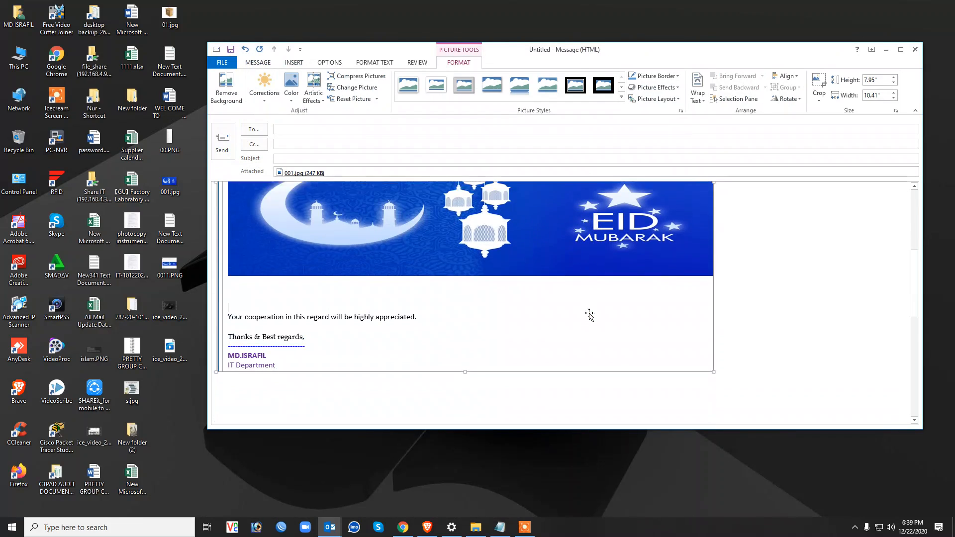
{"action": "scroll", "coordinate": [592, 311], "scroll_direction": "up", "scroll_amount": 9}
{"action": "left_click", "coordinate": [624, 290]}
{"action": "key", "text": "Delete"}
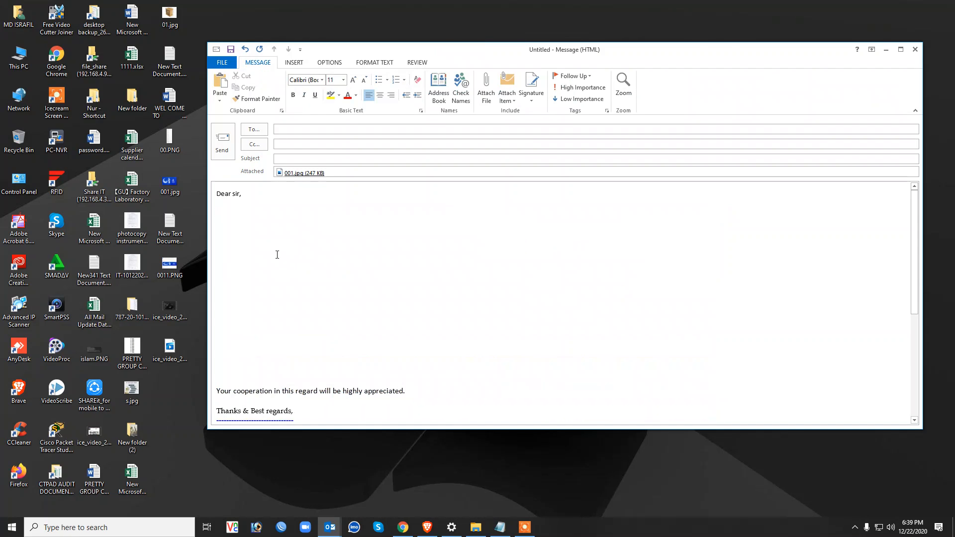
- View the desktop picture 001.jpg in Photos and return to the message
{"action": "left_click", "coordinate": [267, 225]}
{"action": "left_click", "coordinate": [250, 220]}
{"action": "double_click", "coordinate": [173, 186]}
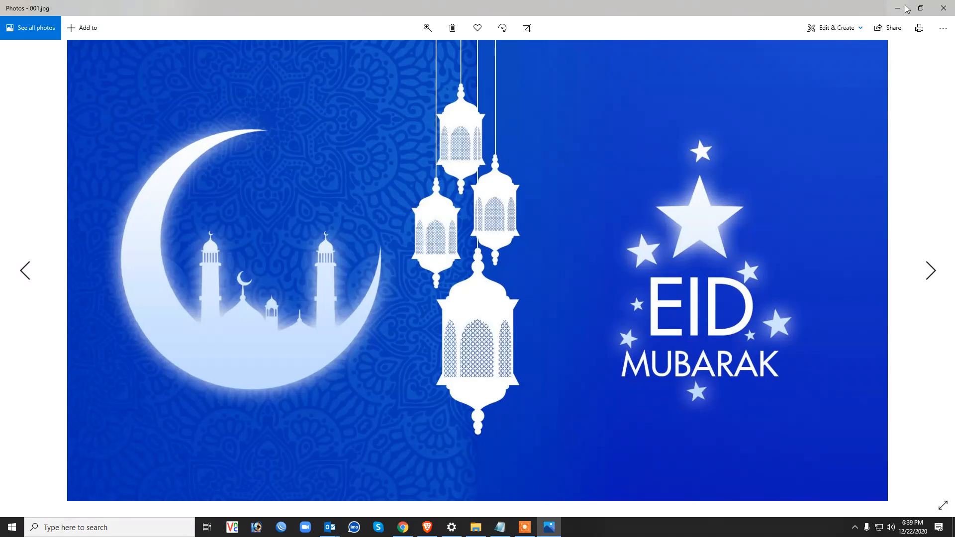
{"action": "left_click", "coordinate": [907, 8]}
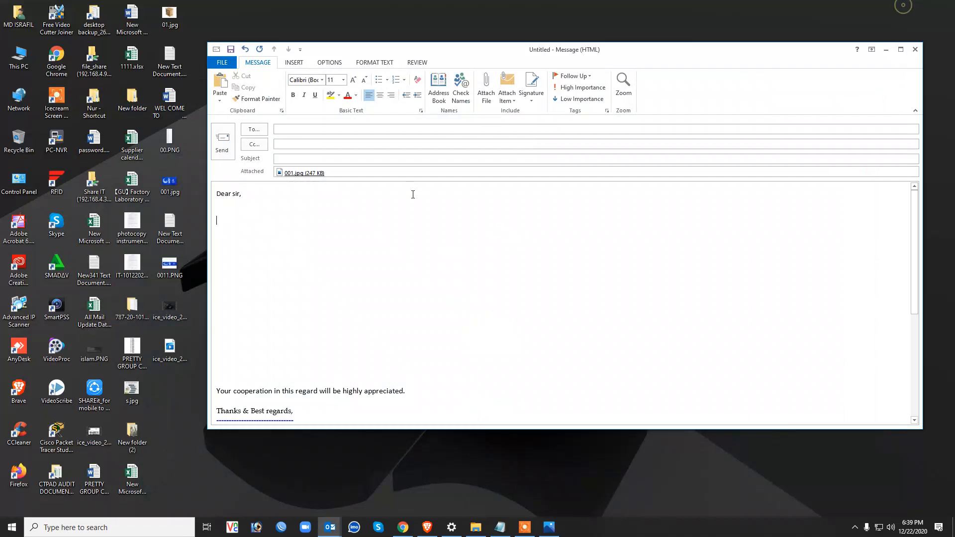
- Enter the sample text "Fghjkl;;fghjkljnnbbb" on the line below the greeting
{"action": "left_click", "coordinate": [226, 221]}
{"action": "left_click", "coordinate": [224, 207]}
{"action": "type", "text": "Fghjkl;;fghjkljnnbbb"}
{"action": "key", "text": "Return"}
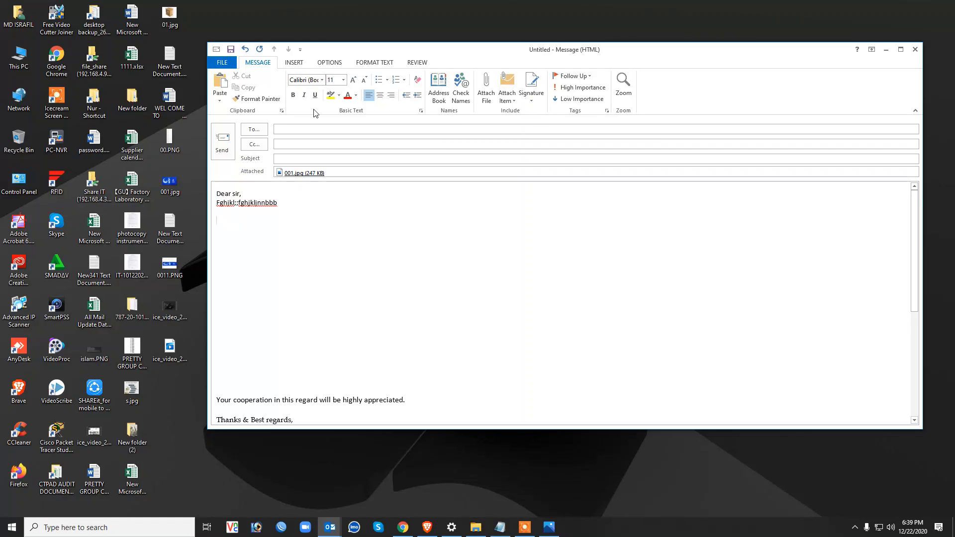
- Insert the picture 001.jpg from the Desktop folder into the message body below the sample text
{"action": "left_click", "coordinate": [294, 64]}
{"action": "left_click", "coordinate": [370, 87]}
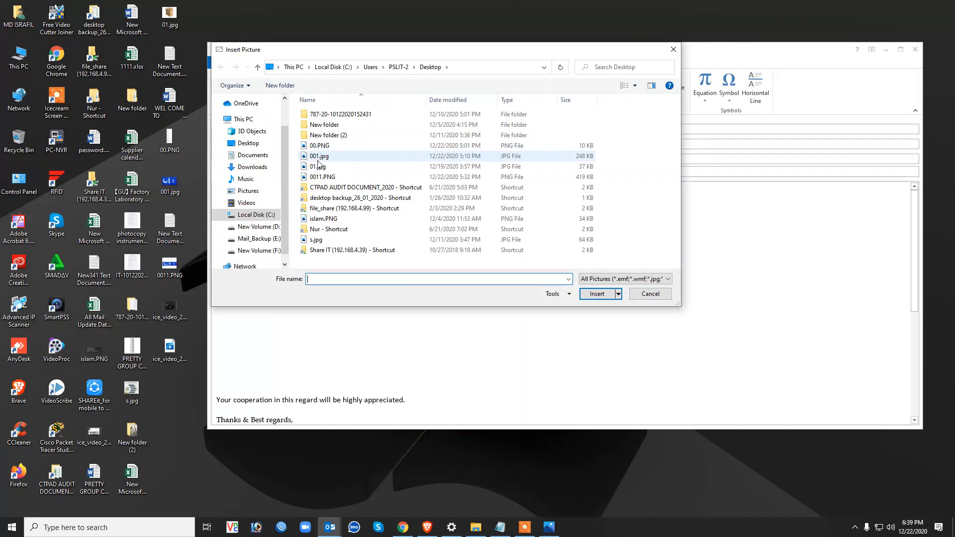
{"action": "double_click", "coordinate": [318, 157]}
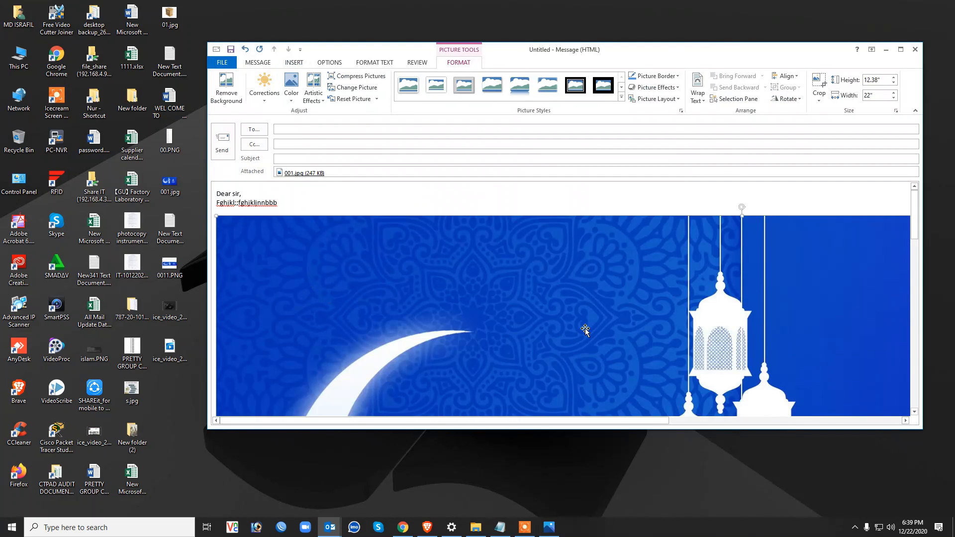
- Look over the oversized 001.jpg picture in the message body and delete it
{"action": "scroll", "coordinate": [585, 328], "scroll_direction": "down", "scroll_amount": 5}
{"action": "scroll", "coordinate": [562, 323], "scroll_direction": "down", "scroll_amount": 3}
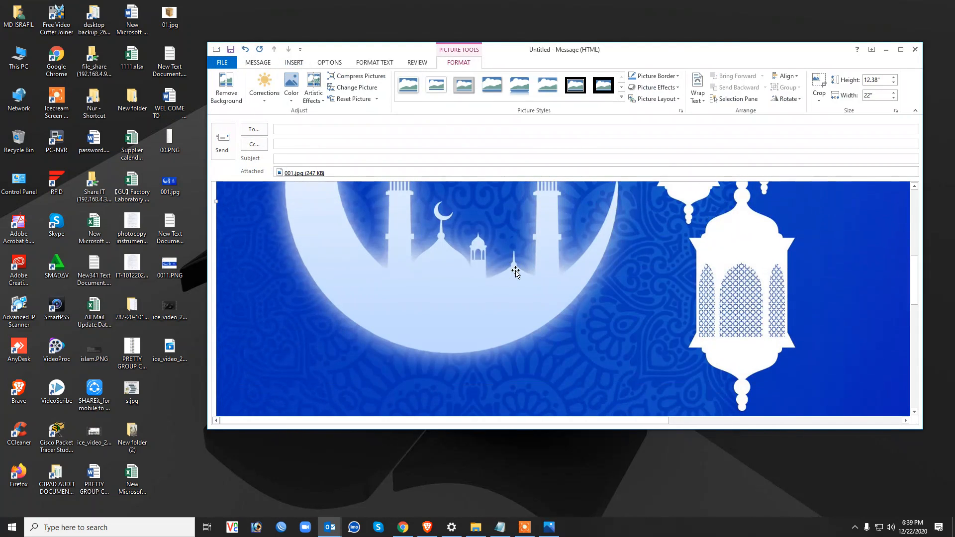
{"action": "key", "text": "Delete"}
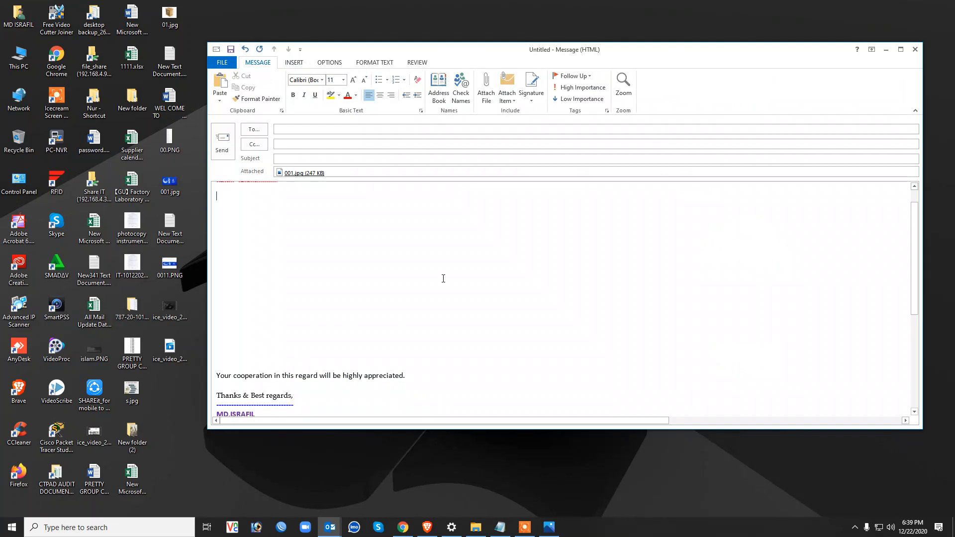
{"action": "scroll", "coordinate": [444, 279], "scroll_direction": "up", "scroll_amount": 1}
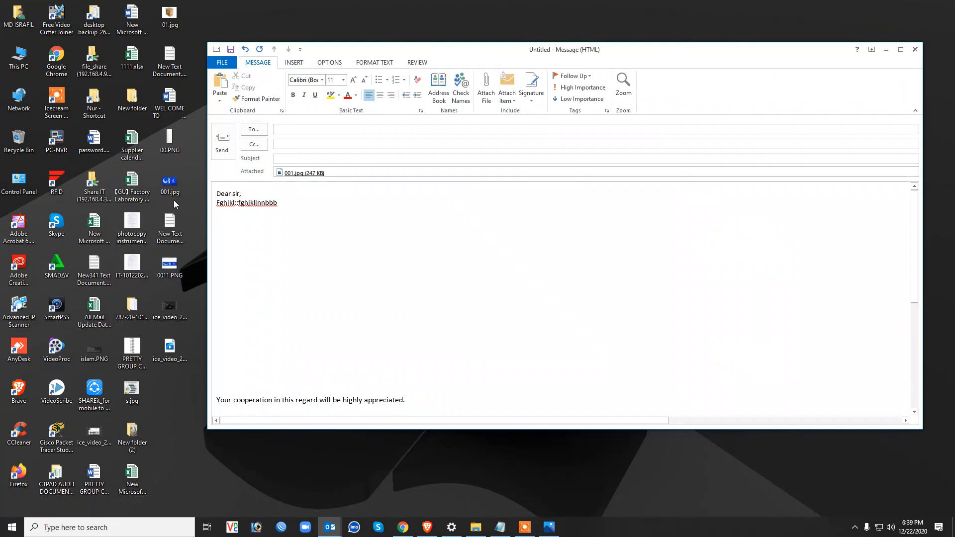
- Open 001.jpg in Photos and capture the entire picture with a rectangular snip in Snipping Tool
{"action": "double_click", "coordinate": [173, 183]}
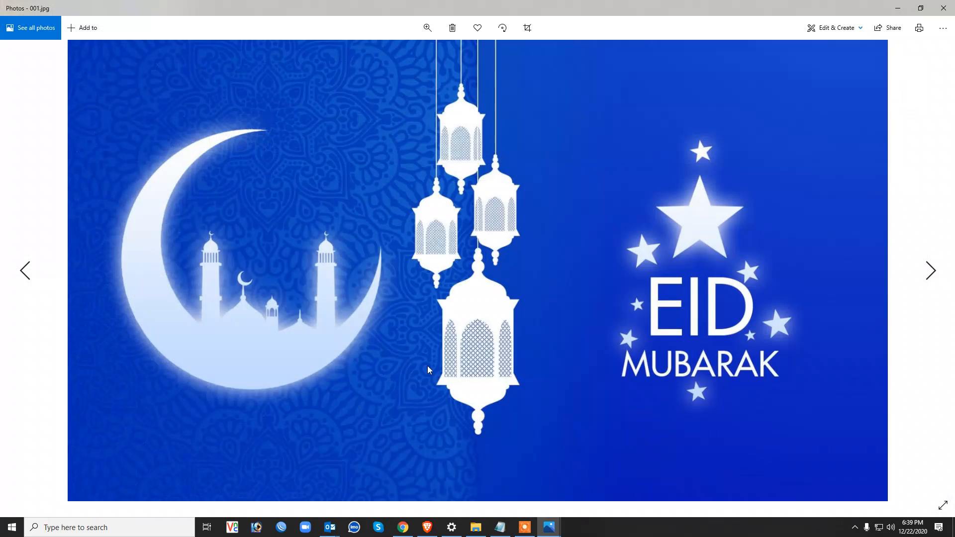
{"action": "left_click", "coordinate": [164, 529]}
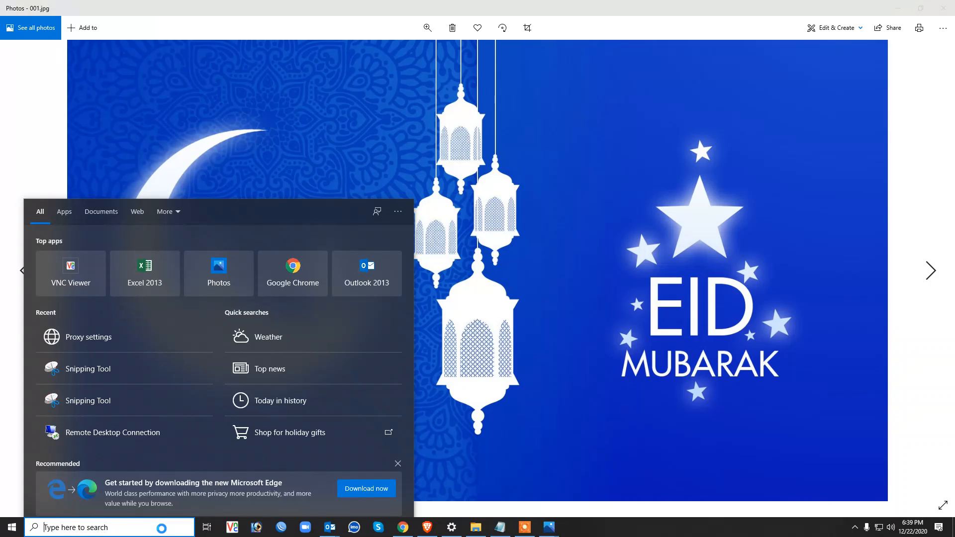
{"action": "type", "text": "sn"}
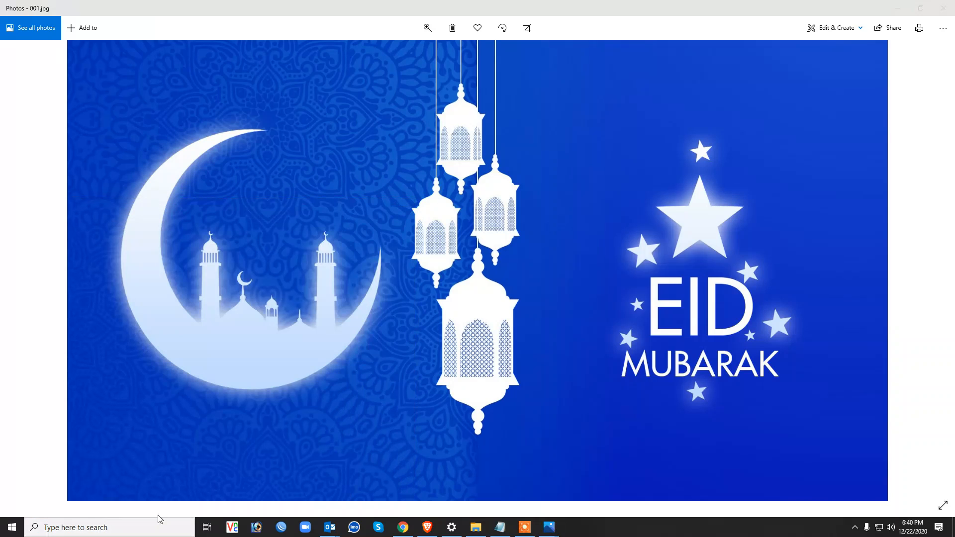
{"action": "left_click", "coordinate": [451, 316]}
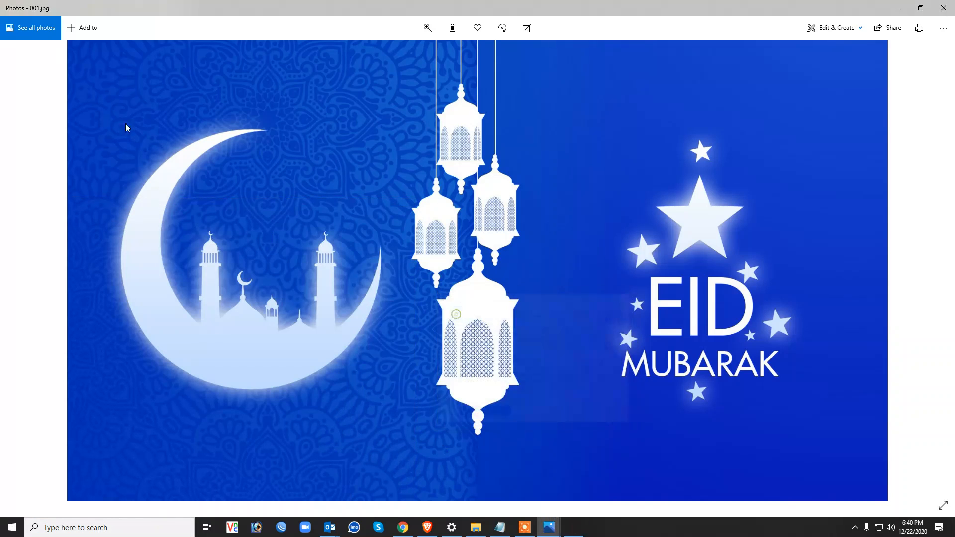
{"action": "left_click_drag", "start_coordinate": [64, 39], "coordinate": [888, 502]}
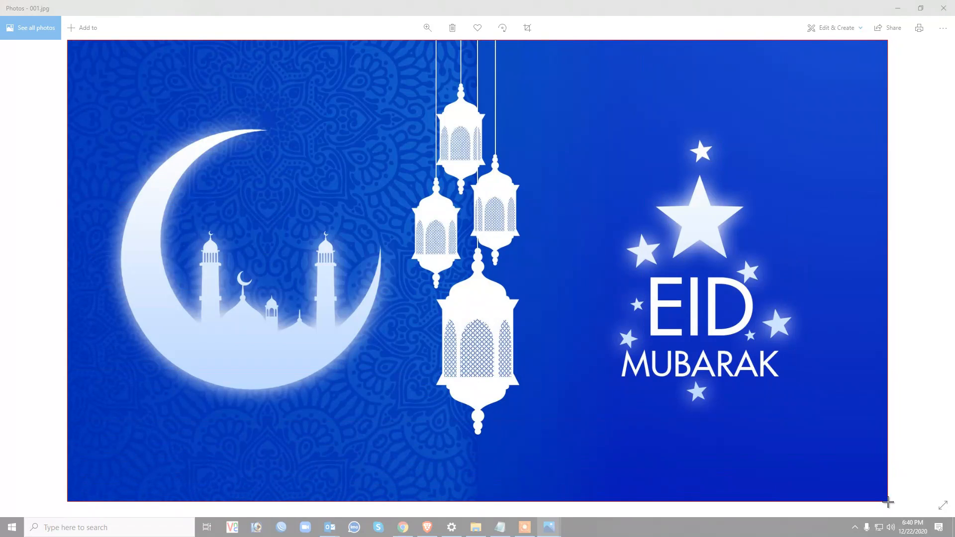
{"action": "left_click_drag", "start_coordinate": [888, 502], "coordinate": [888, 502]}
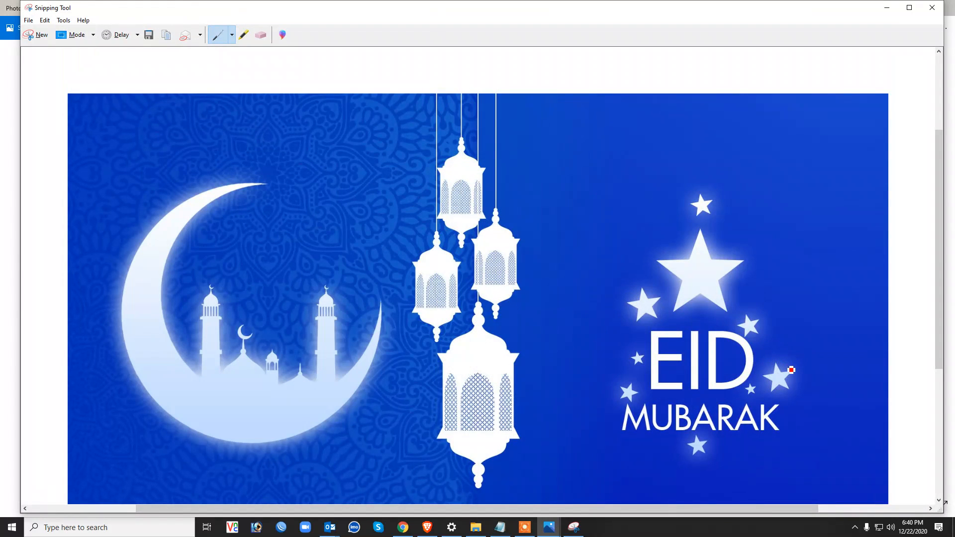
- Minimize Snipping Tool and Photos, and paste the captured picture into the message body below the sample text
{"action": "left_click", "coordinate": [887, 7]}
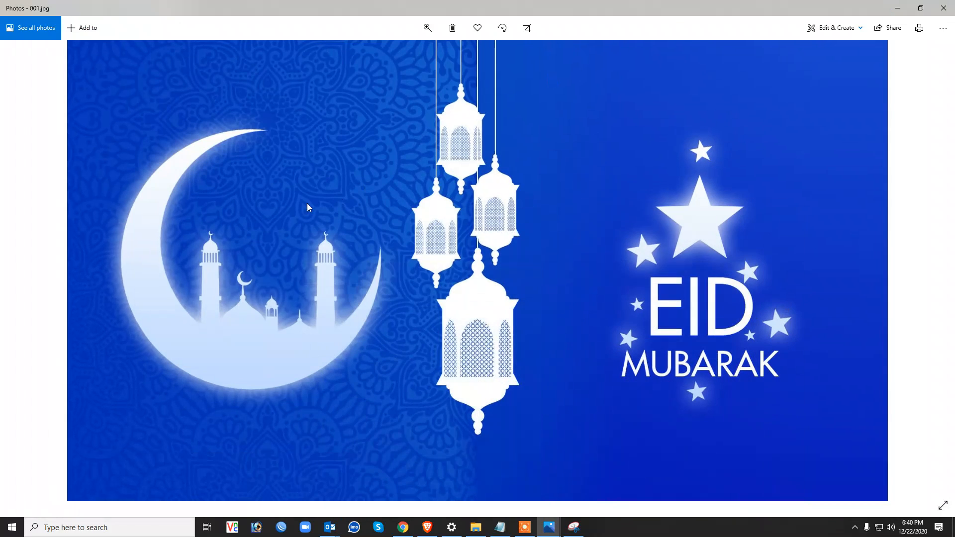
{"action": "left_click", "coordinate": [900, 9]}
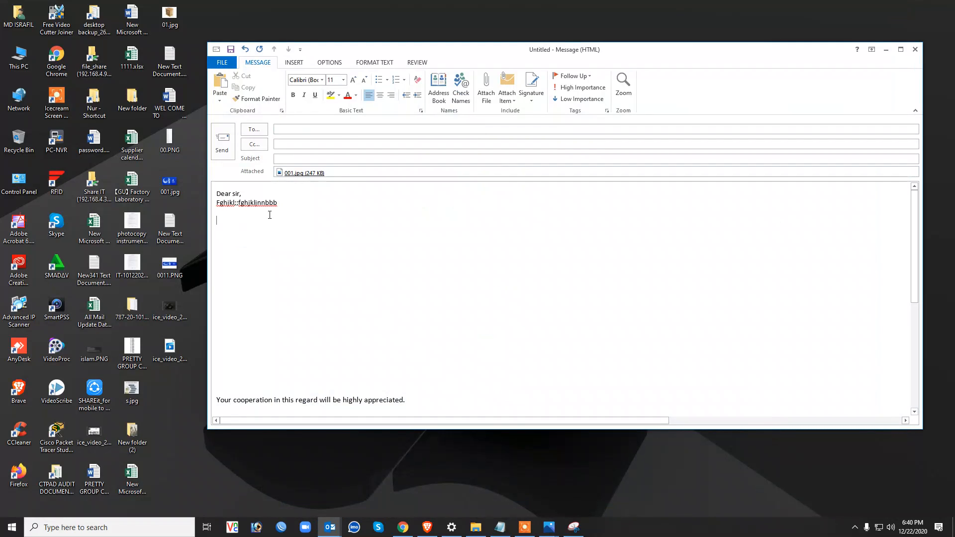
{"action": "left_click", "coordinate": [232, 223]}
{"action": "scroll", "coordinate": [258, 270], "scroll_direction": "down", "scroll_amount": 1}
{"action": "scroll", "coordinate": [257, 271], "scroll_direction": "up", "scroll_amount": 1}
{"action": "left_click", "coordinate": [240, 261]}
{"action": "key", "text": "ctrl+v"}
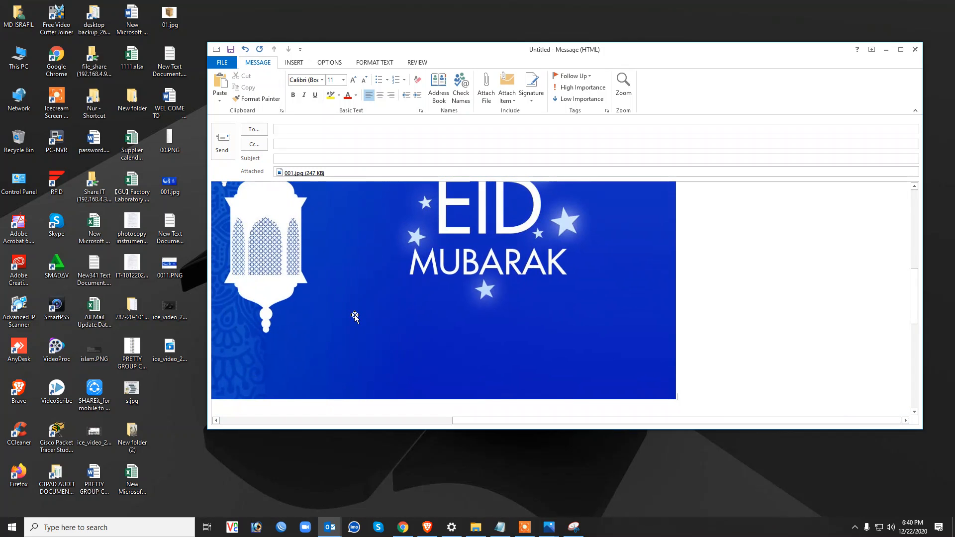
- Scale the pasted Eid Mubarak picture down proportionally until the whole picture fits within the visible message body
{"action": "left_click_drag", "start_coordinate": [576, 421], "coordinate": [289, 434]}
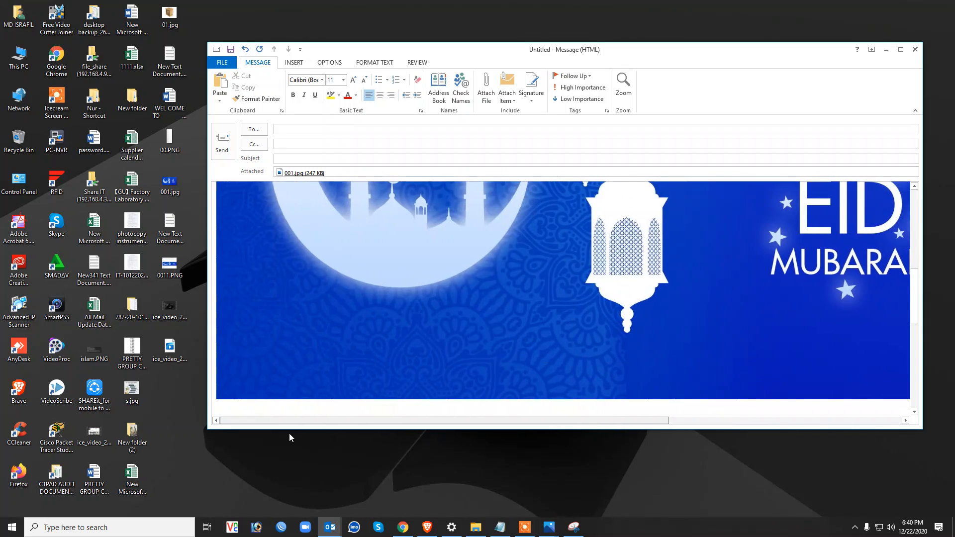
{"action": "left_click", "coordinate": [528, 294]}
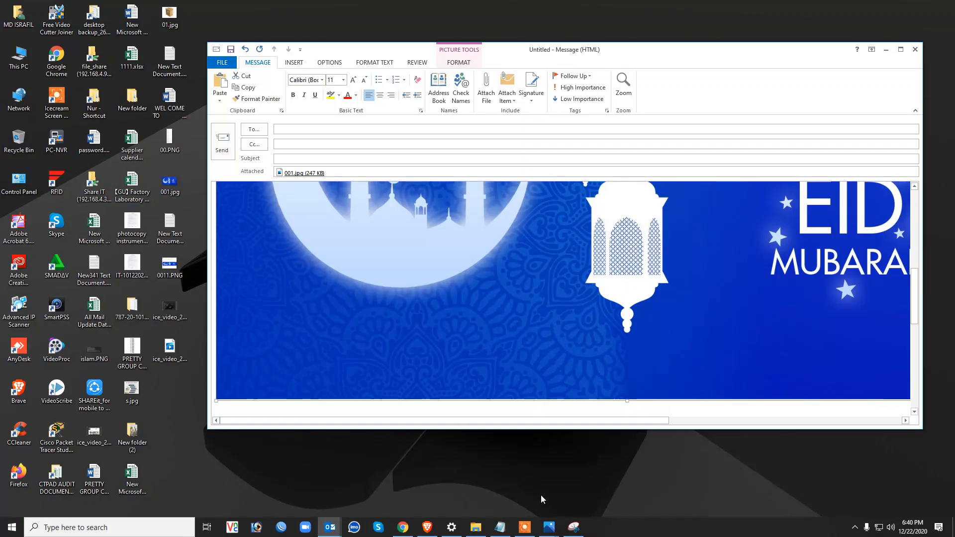
{"action": "left_click_drag", "start_coordinate": [561, 420], "coordinate": [727, 431]}
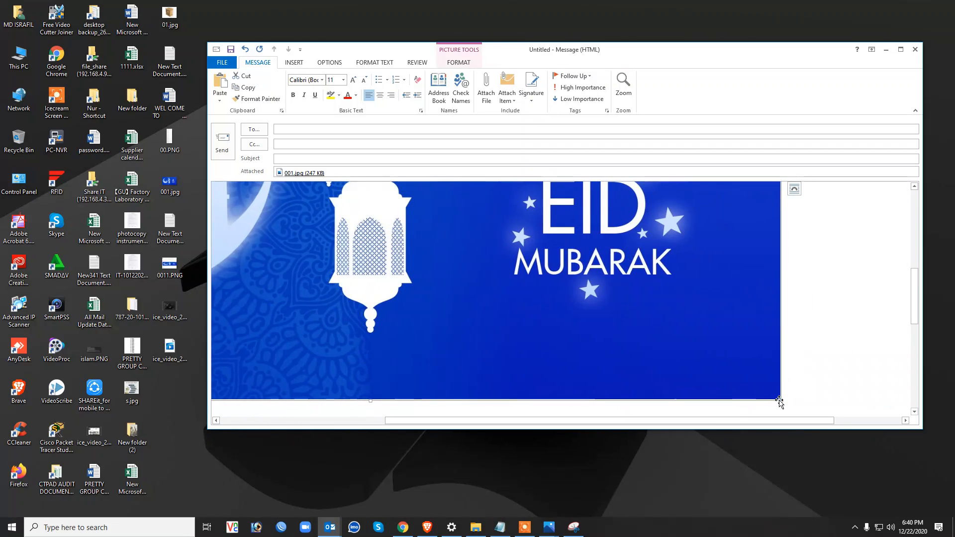
{"action": "left_click_drag", "start_coordinate": [780, 400], "coordinate": [679, 340]}
{"action": "left_click_drag", "start_coordinate": [781, 400], "coordinate": [522, 428]}
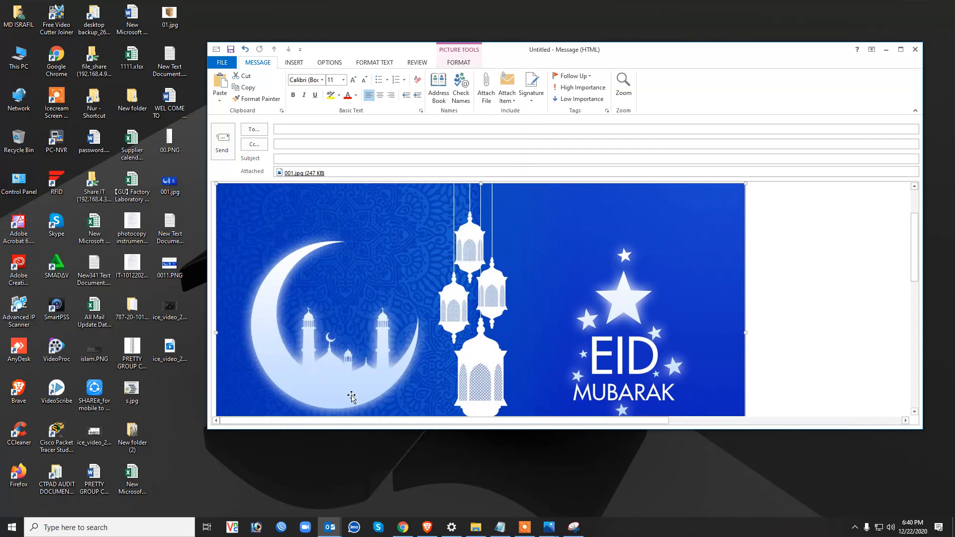
{"action": "left_click_drag", "start_coordinate": [746, 185], "coordinate": [602, 192]}
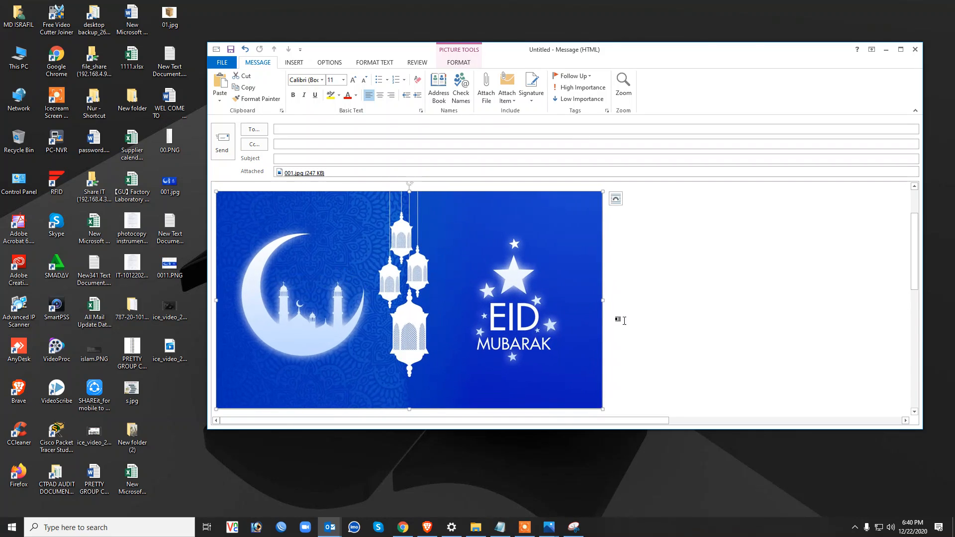
{"action": "left_click", "coordinate": [664, 298]}
- Look over the message body to check the resized picture and its placement below the sample text
{"action": "scroll", "coordinate": [678, 296], "scroll_direction": "up", "scroll_amount": 3}
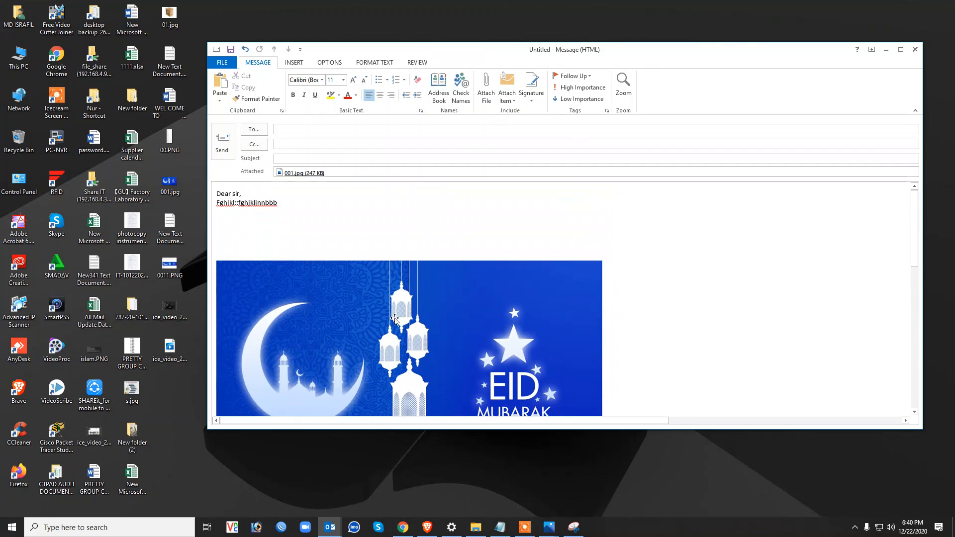
{"action": "scroll", "coordinate": [394, 319], "scroll_direction": "down", "scroll_amount": 2}
{"action": "scroll", "coordinate": [389, 317], "scroll_direction": "up", "scroll_amount": 2}
{"action": "scroll", "coordinate": [355, 373], "scroll_direction": "down", "scroll_amount": 3}
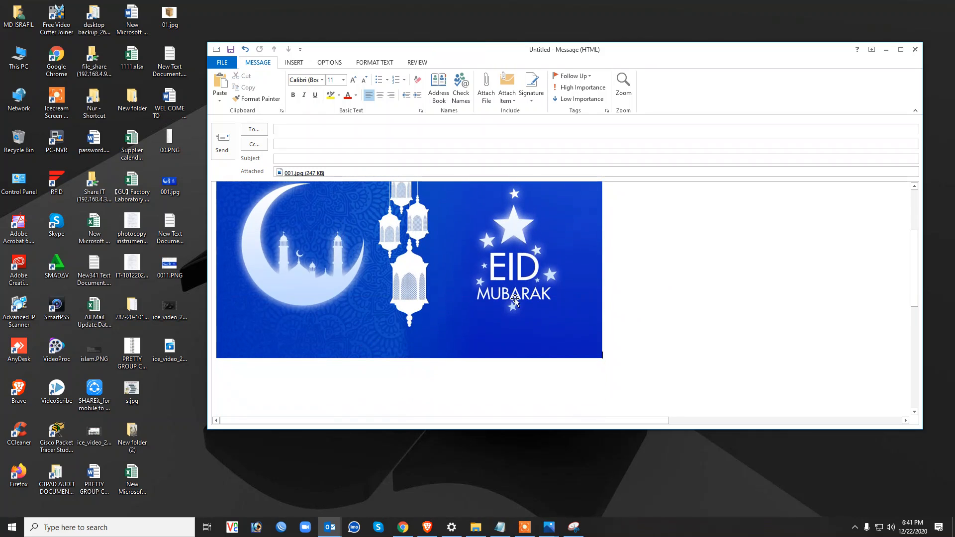
{"action": "scroll", "coordinate": [515, 298], "scroll_direction": "up", "scroll_amount": 1}
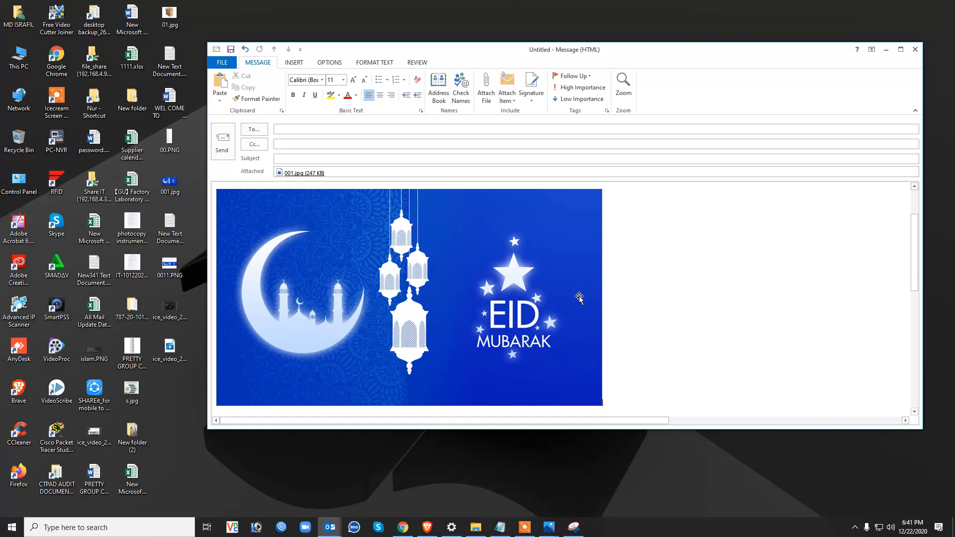
{"action": "scroll", "coordinate": [493, 309], "scroll_direction": "up", "scroll_amount": 2}
{"action": "scroll", "coordinate": [494, 310], "scroll_direction": "up", "scroll_amount": 1}
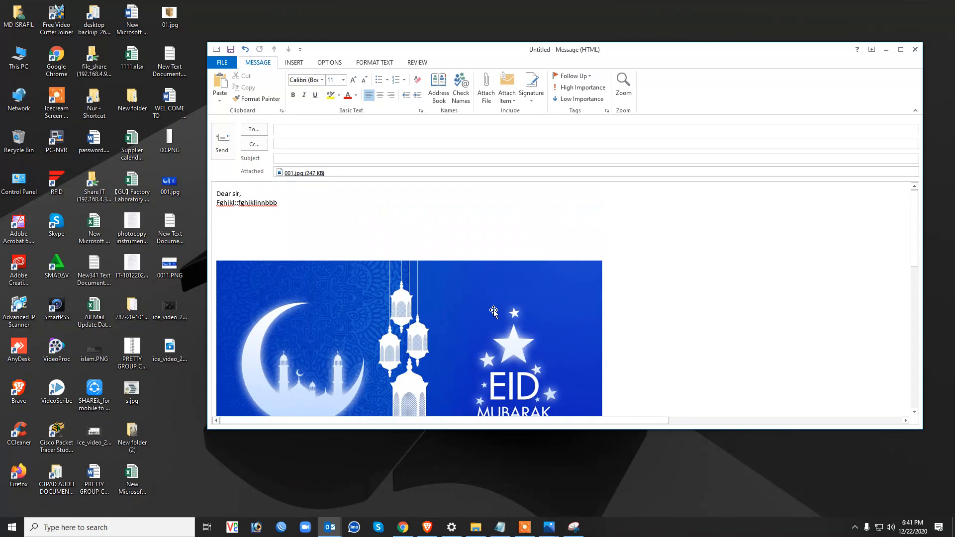
{"action": "scroll", "coordinate": [494, 311], "scroll_direction": "down", "scroll_amount": 2}
{"action": "scroll", "coordinate": [494, 309], "scroll_direction": "up", "scroll_amount": 2}
{"action": "scroll", "coordinate": [497, 321], "scroll_direction": "down", "scroll_amount": 2}
{"action": "scroll", "coordinate": [498, 321], "scroll_direction": "up", "scroll_amount": 2}
{"action": "scroll", "coordinate": [322, 325], "scroll_direction": "down", "scroll_amount": 6}
{"action": "scroll", "coordinate": [328, 334], "scroll_direction": "up", "scroll_amount": 6}
- Remove two blank lines between the sample text and the picture
{"action": "key", "text": "ctrl+z"}
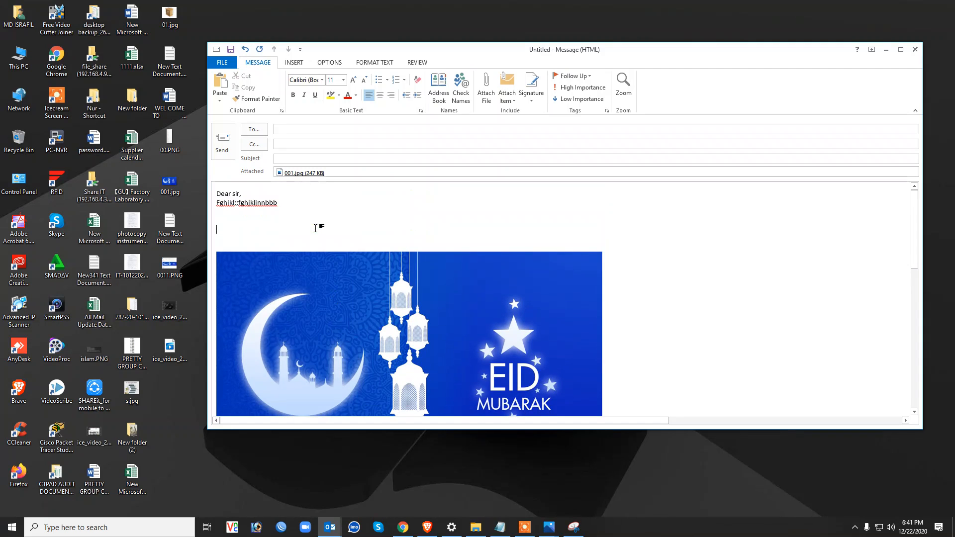
{"action": "key", "text": "ctrl+z"}
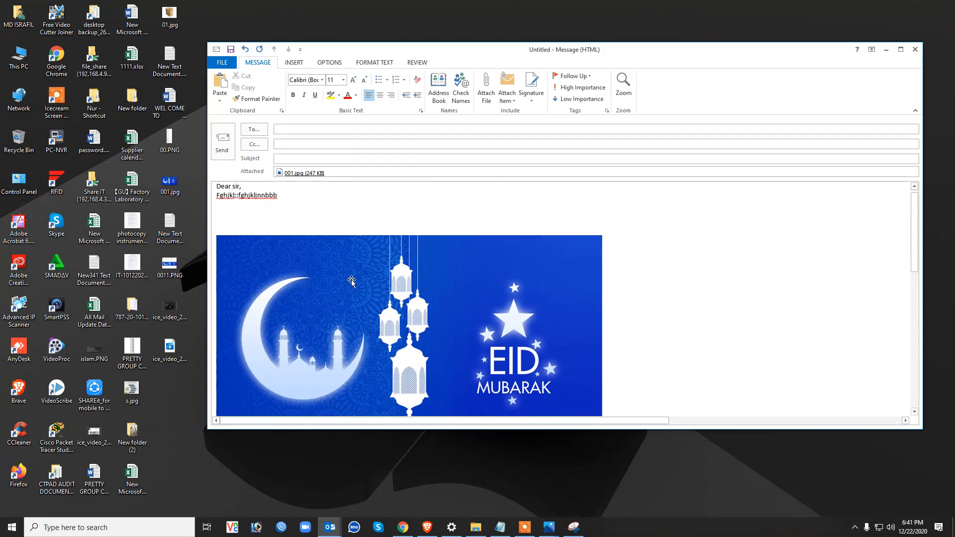
{"action": "scroll", "coordinate": [349, 281], "scroll_direction": "down", "scroll_amount": 2}
{"action": "scroll", "coordinate": [349, 281], "scroll_direction": "up", "scroll_amount": 2}
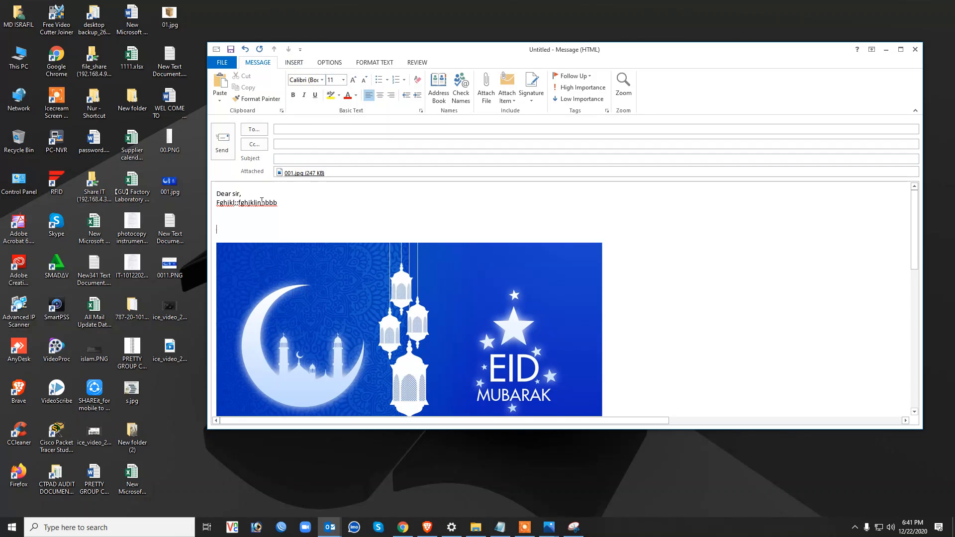
{"action": "left_click", "coordinate": [294, 65]}
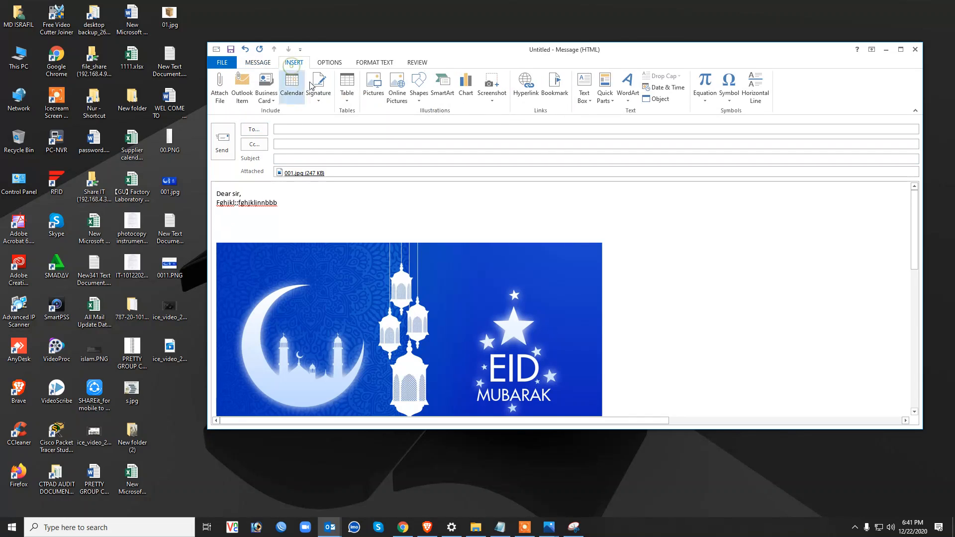
{"action": "left_click", "coordinate": [372, 90]}
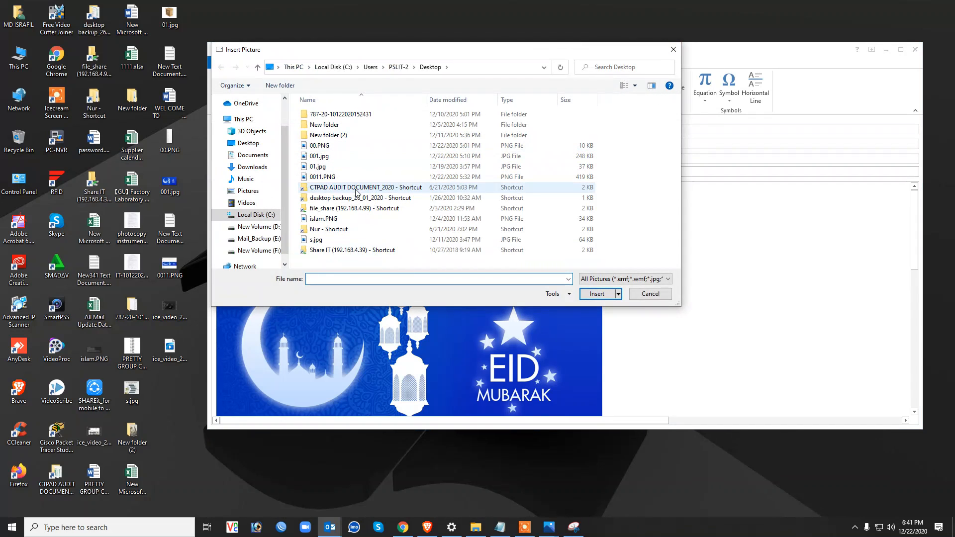
{"action": "left_click", "coordinate": [673, 49]}
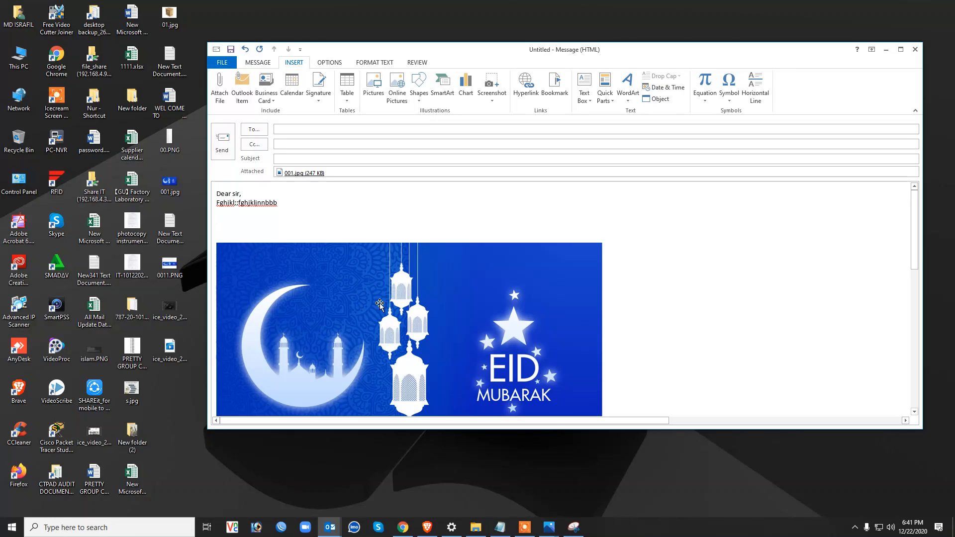
- Close the message without saving its changes and refresh the desktop
{"action": "scroll", "coordinate": [437, 333], "scroll_direction": "down", "scroll_amount": 1}
{"action": "scroll", "coordinate": [438, 333], "scroll_direction": "up", "scroll_amount": 1}
{"action": "left_click", "coordinate": [915, 50]}
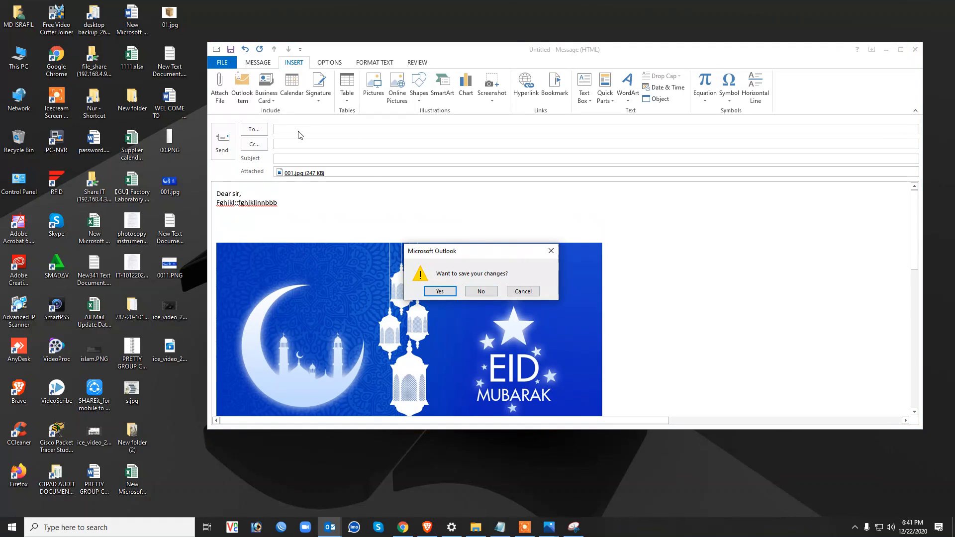
{"action": "left_click", "coordinate": [481, 292]}
{"action": "right_click", "coordinate": [456, 132]}
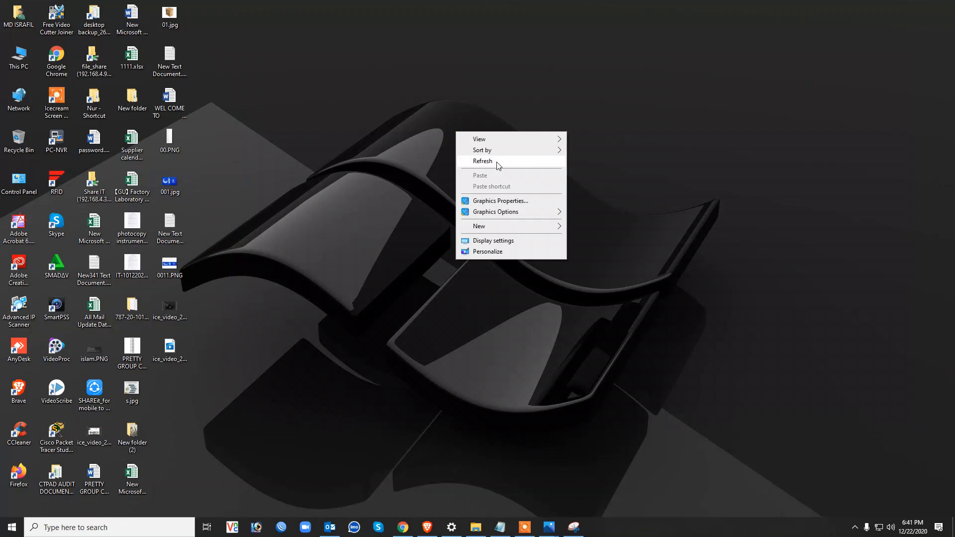
{"action": "left_click", "coordinate": [498, 161]}
- Switch to the Brave browser to view the Tech Peace Bangladesh channel's videos page on YouTube
{"action": "left_click", "coordinate": [427, 526]}
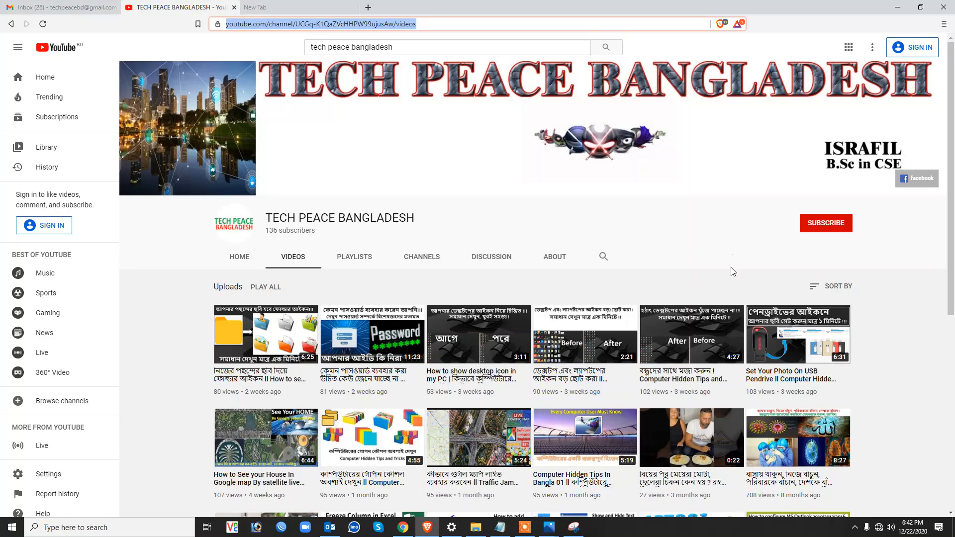
{"action": "left_click", "coordinate": [525, 528]}
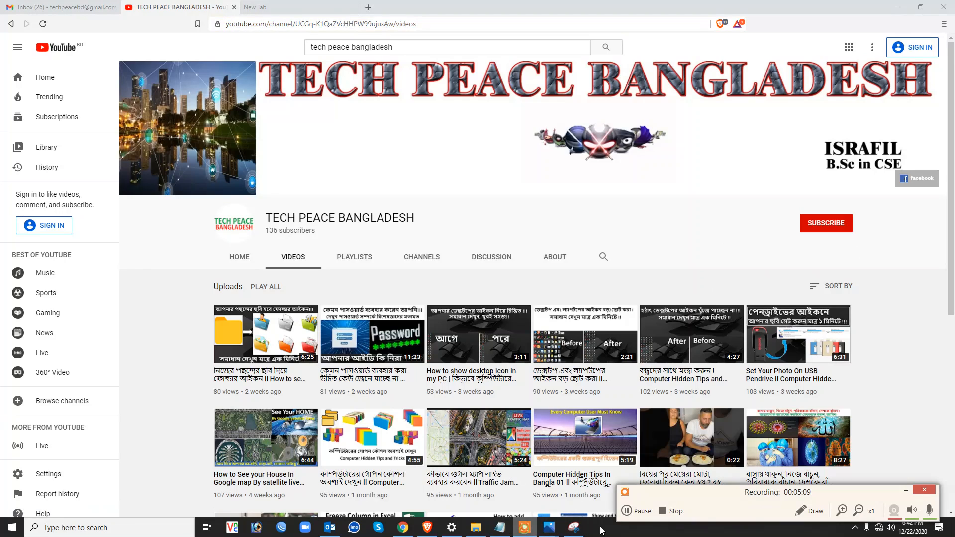